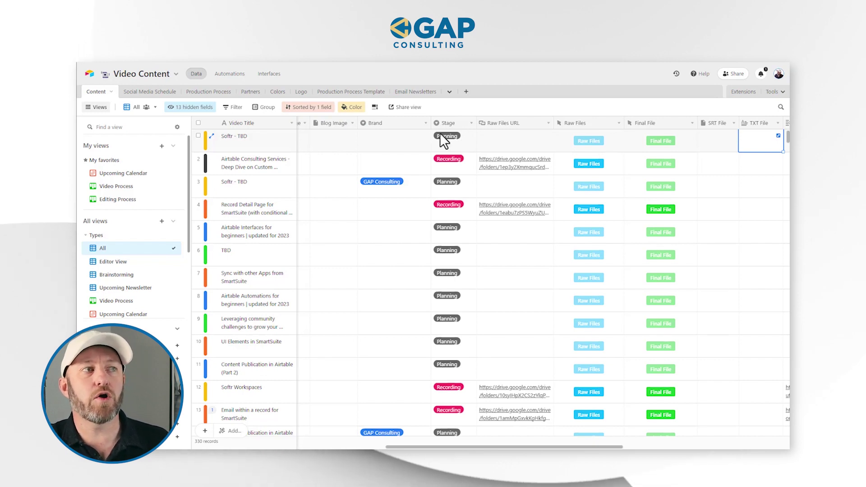
# - Examine the Raw Files and Final File button fields of the first Softr - TBD record
pyautogui.click(592, 142)
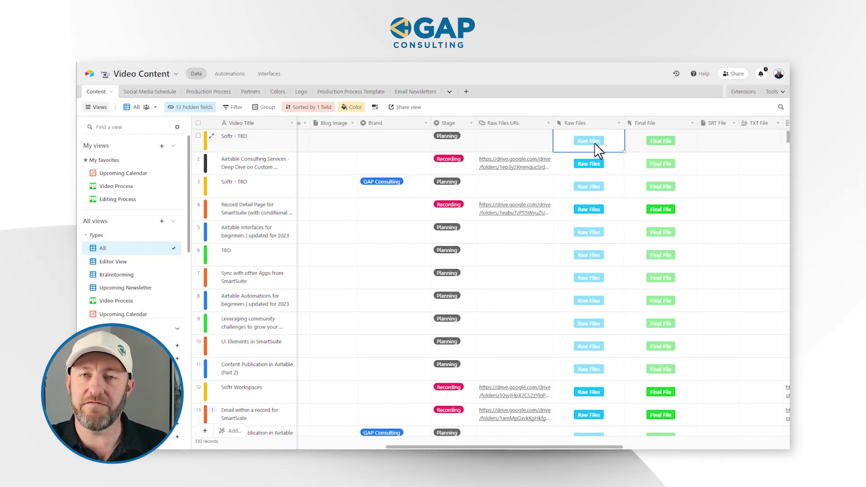
pyautogui.click(660, 143)
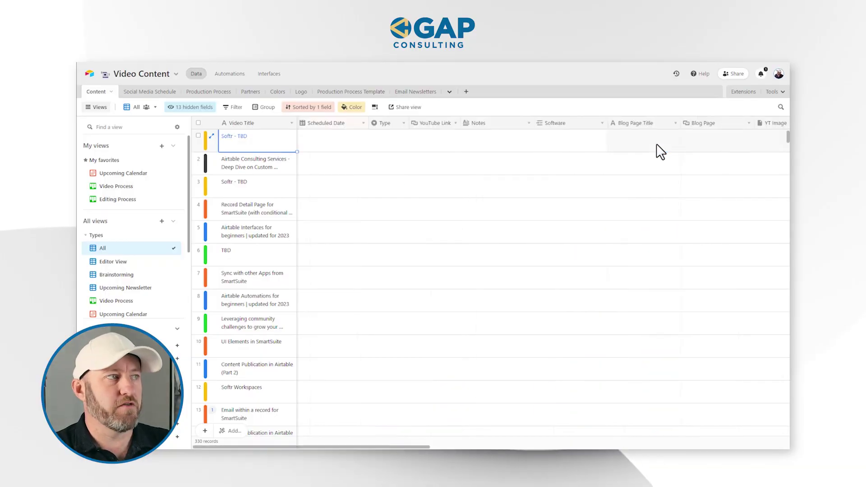
# - Set the Stage of the "Content Publication in Airtable (Part 1)" record to Recording
pyautogui.press('Down')
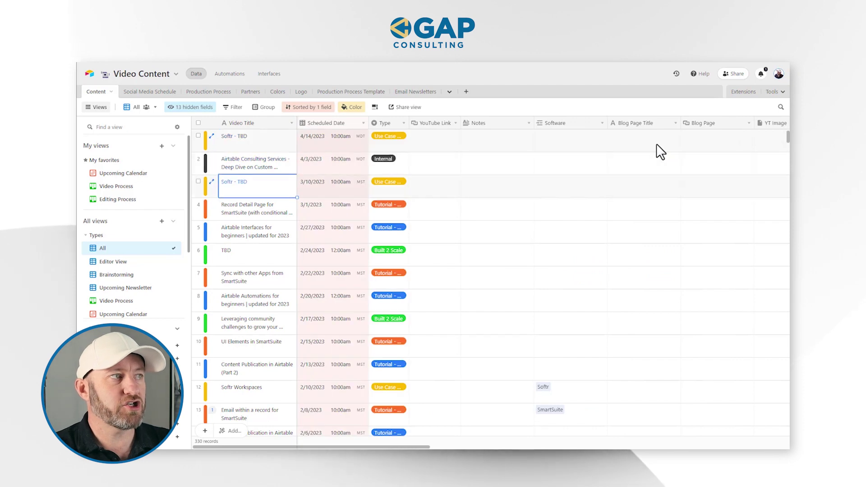
pyautogui.press('Down')
pyautogui.press('Down')
pyautogui.press('Down')
pyautogui.press('Down')
pyautogui.press('Down')
pyautogui.press('Down')
pyautogui.press('Down')
pyautogui.press('Down')
pyautogui.press('Down')
pyautogui.press('Down')
pyautogui.press('Down')
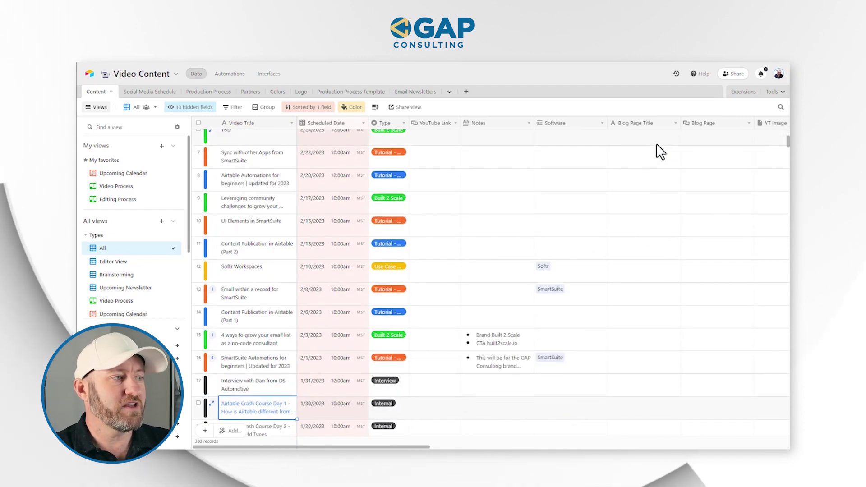
pyautogui.press('Right')
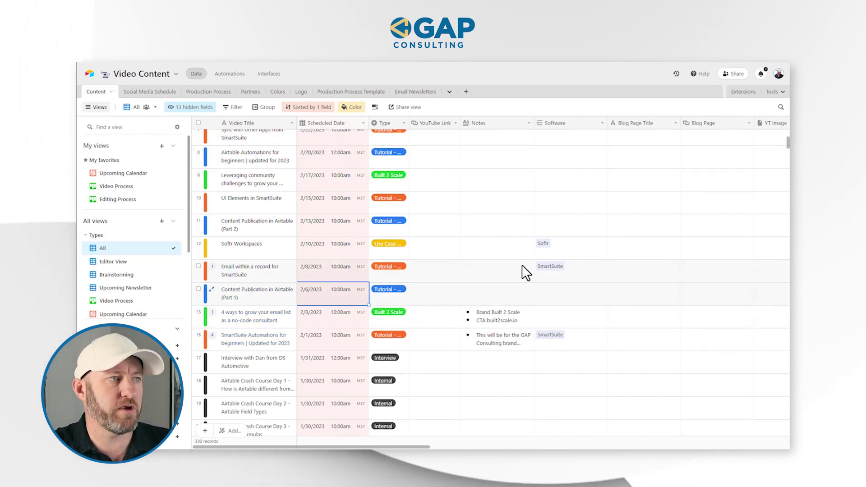
pyautogui.press('Right')
pyautogui.press('Right')
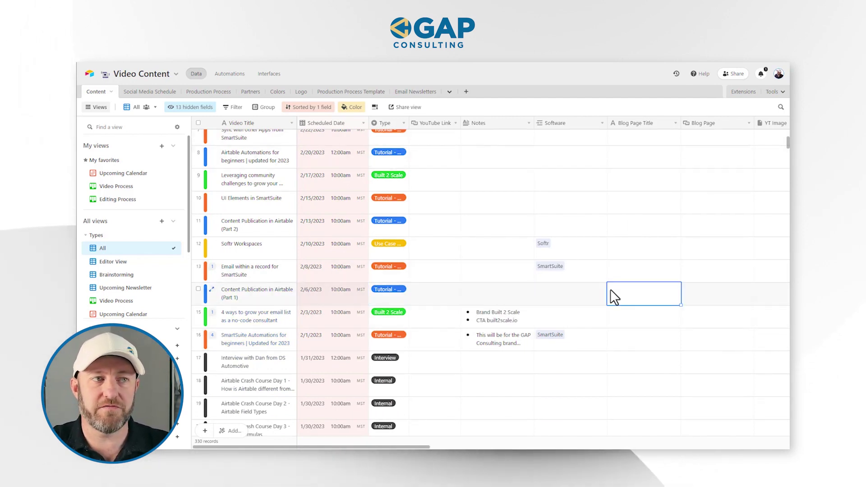
pyautogui.press('Right')
pyautogui.press('Right')
pyautogui.press('Right')
pyautogui.press('Right')
pyautogui.press('Right')
pyautogui.press('Right')
pyautogui.press('Right')
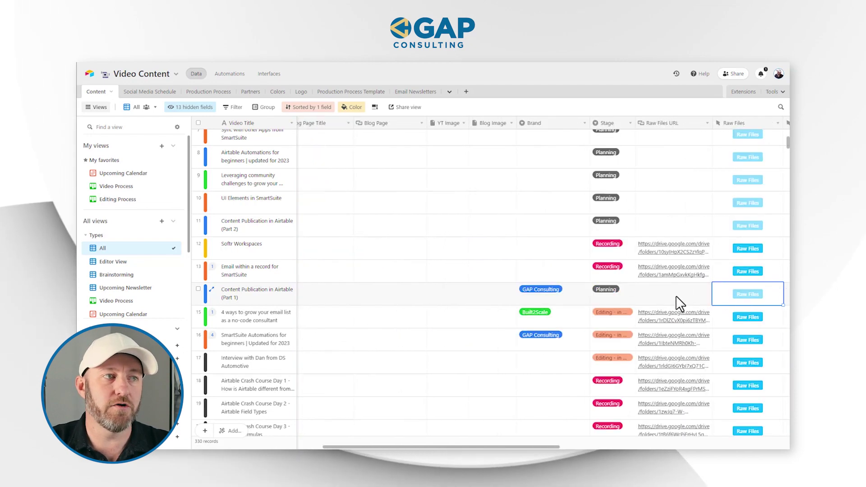
pyautogui.press('Right')
pyautogui.click(557, 296)
pyautogui.click(546, 298)
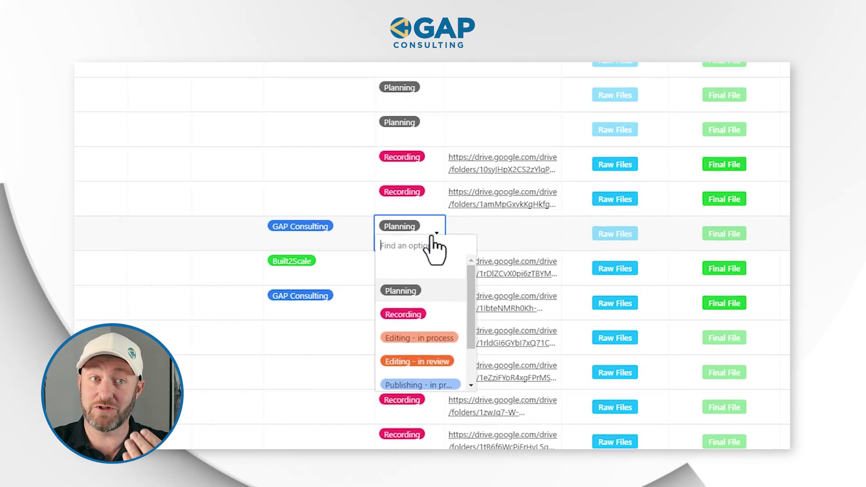
pyautogui.click(433, 314)
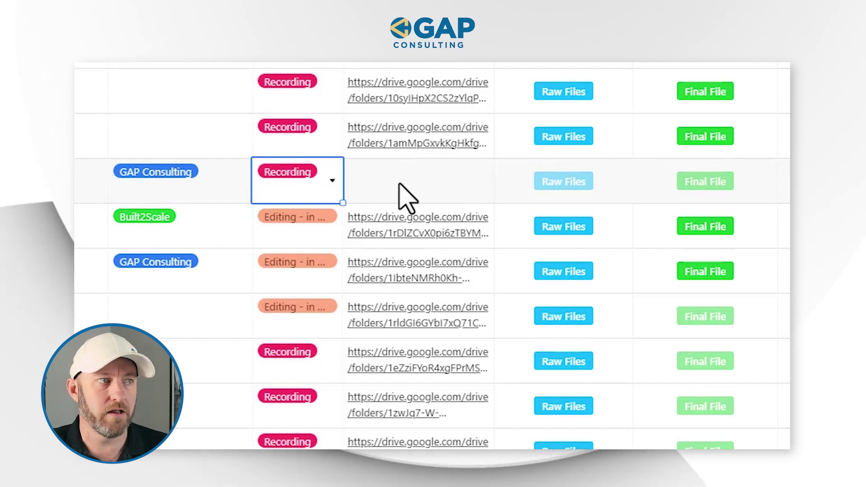
# - Examine the Raw Files URL, Raw Files and Final File fields of the "Content Publication in Airtable (Part 1)" record
pyautogui.click(222, 189)
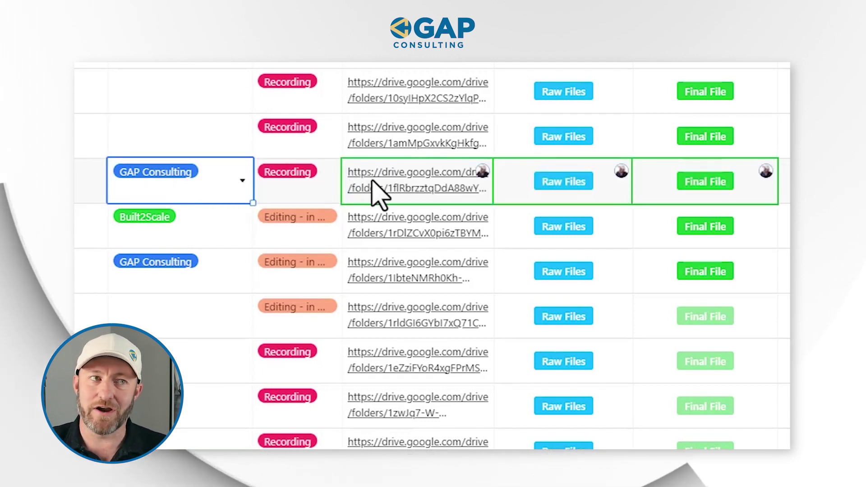
pyautogui.click(460, 199)
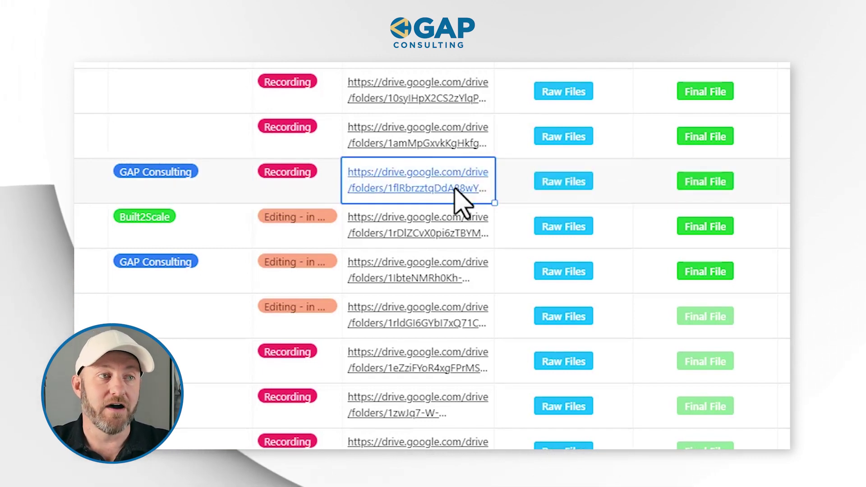
pyautogui.press('Right')
pyautogui.press('Right')
pyautogui.press('Right')
pyautogui.press('Right')
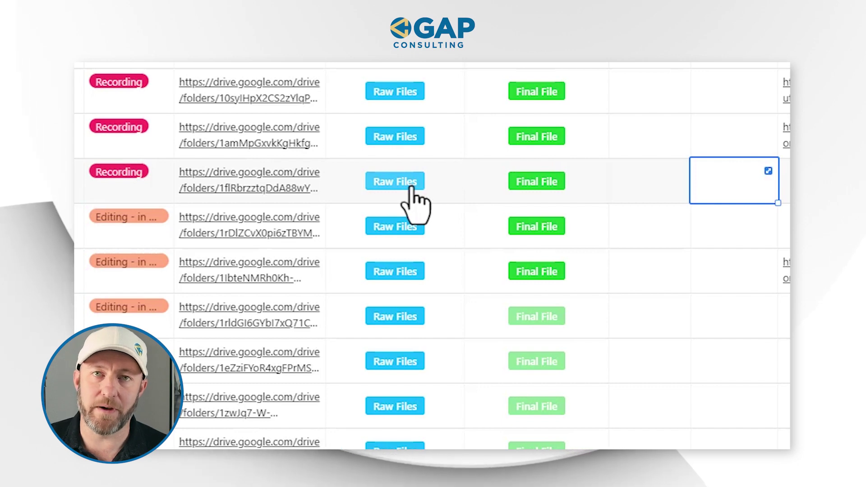
pyautogui.click(242, 183)
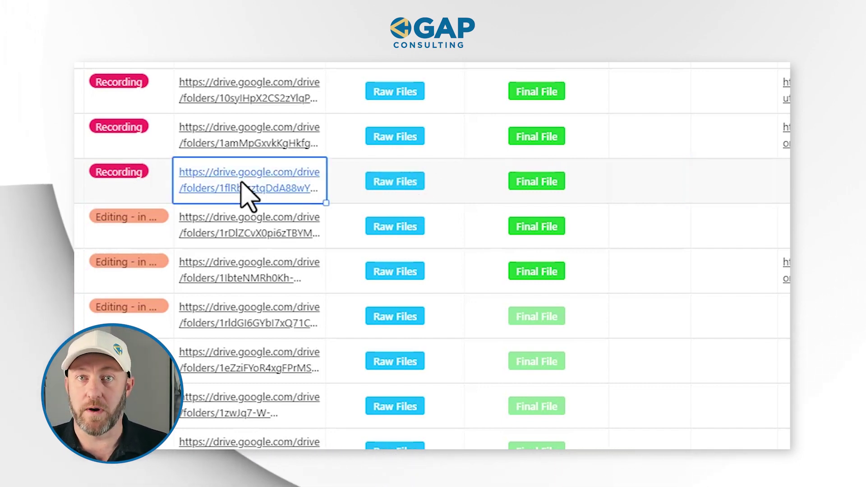
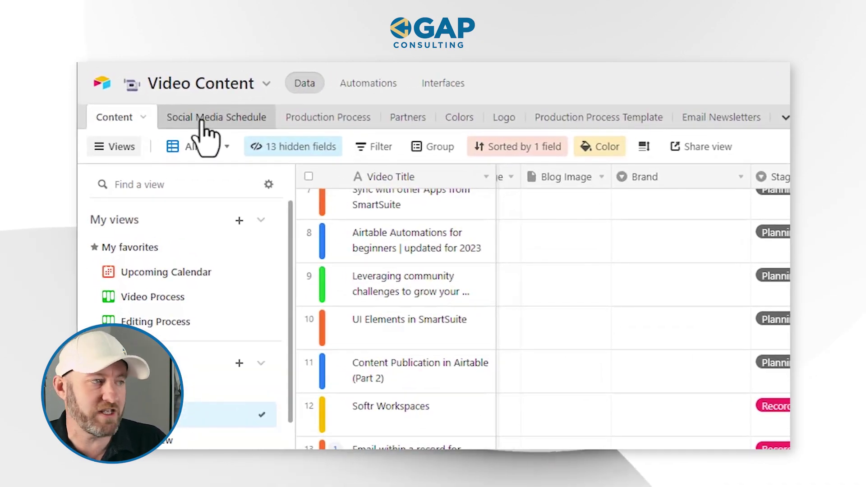
# - Open the Social Media Schedule table and examine the Social Comment, Character Count, Content and Schedule fields of its unscheduled posts
pyautogui.click(205, 118)
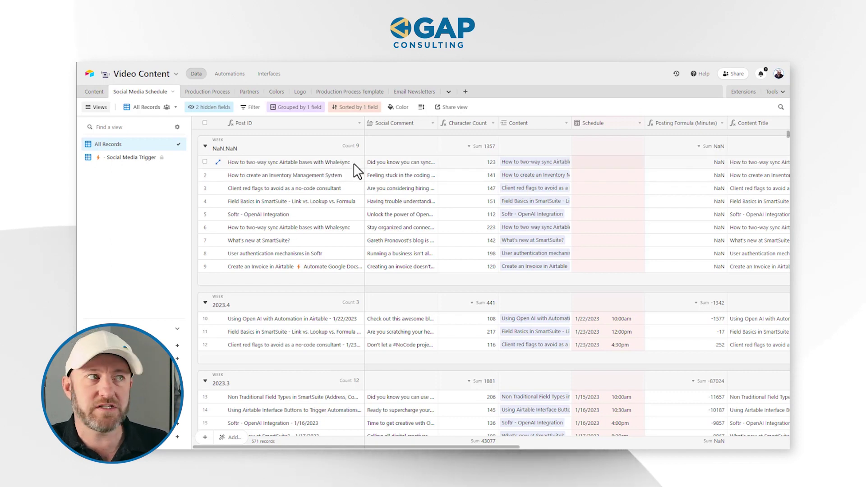
pyautogui.click(388, 163)
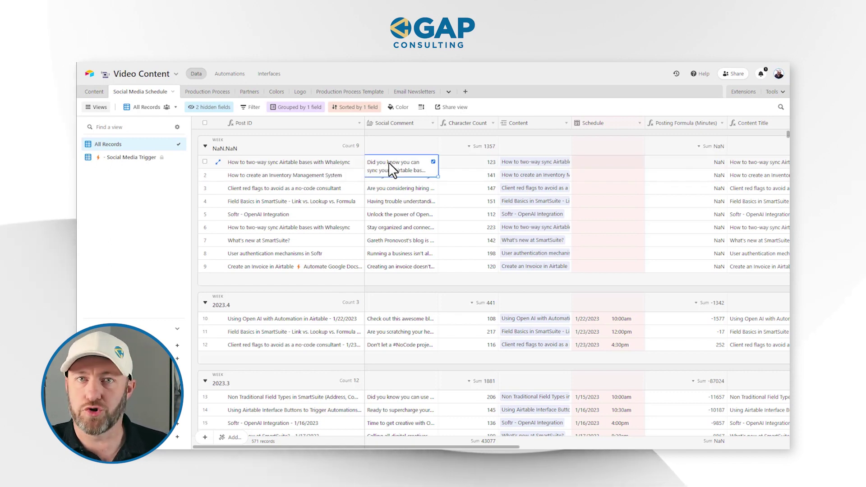
pyautogui.moveTo(469, 163); pyautogui.dragTo(465, 202)
pyautogui.click(468, 164)
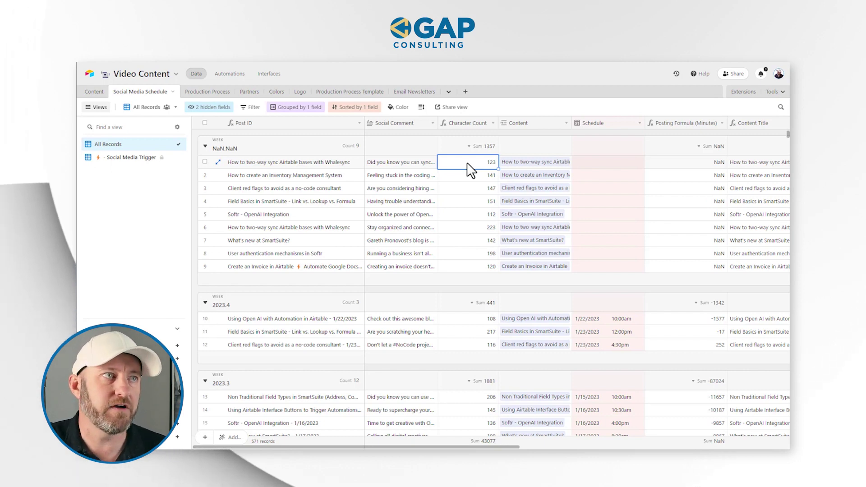
pyautogui.click(527, 166)
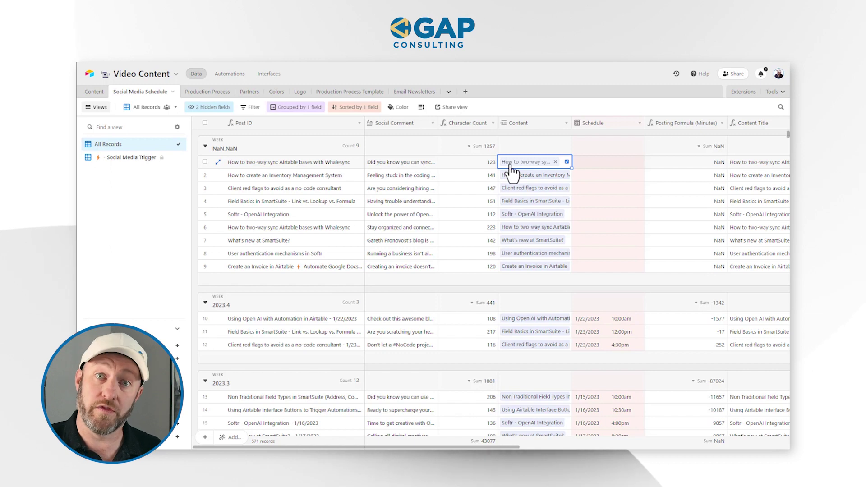
pyautogui.click(591, 162)
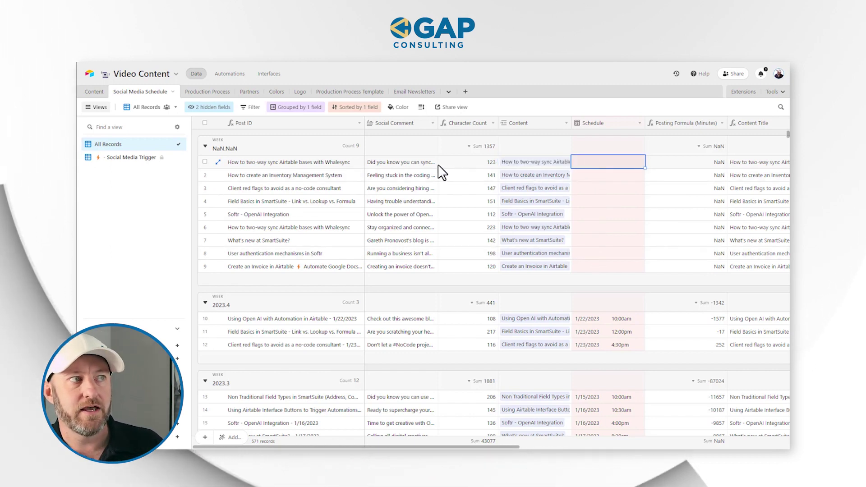
pyautogui.moveTo(461, 170); pyautogui.dragTo(459, 275)
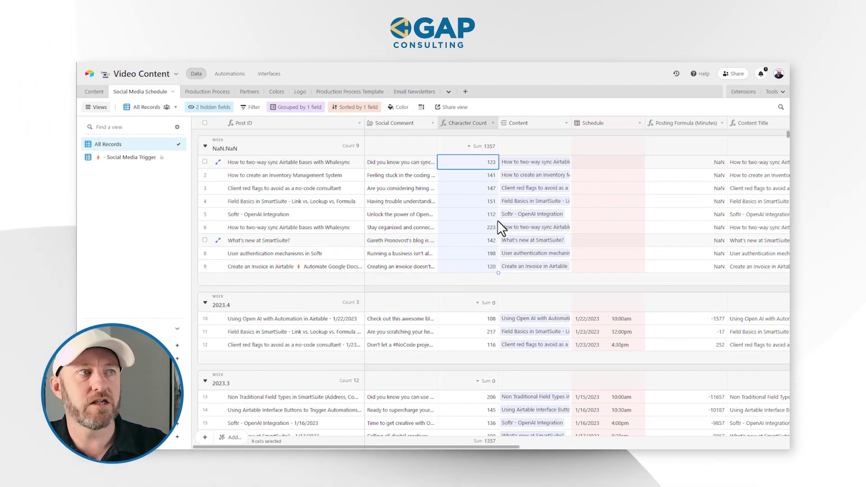
pyautogui.click(627, 161)
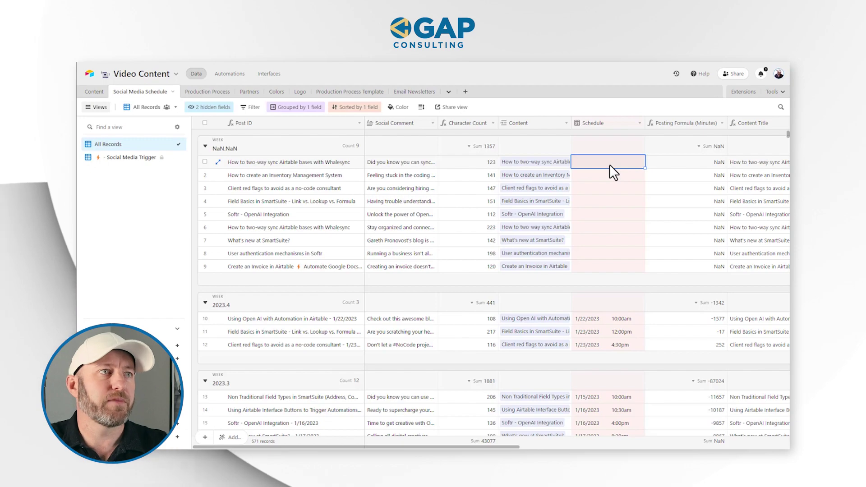
# - Open the Production Process table and examine the YouTube task names and due dates for the first video
pyautogui.click(220, 93)
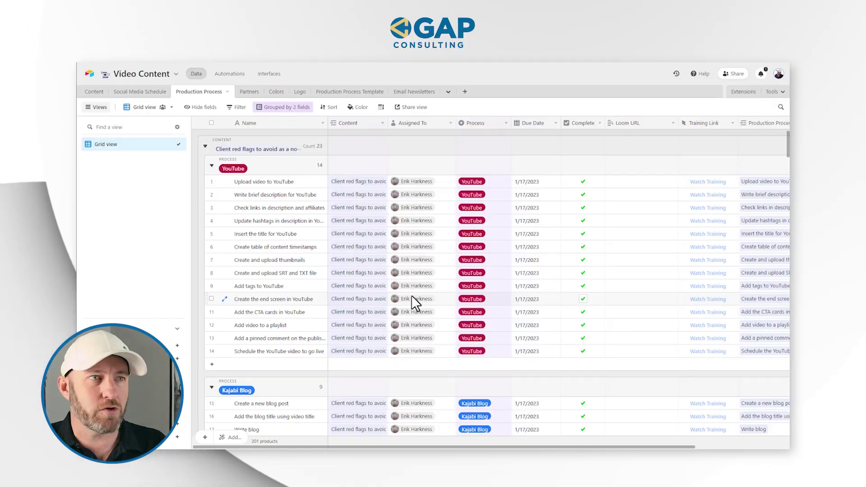
pyautogui.moveTo(304, 180); pyautogui.dragTo(309, 350)
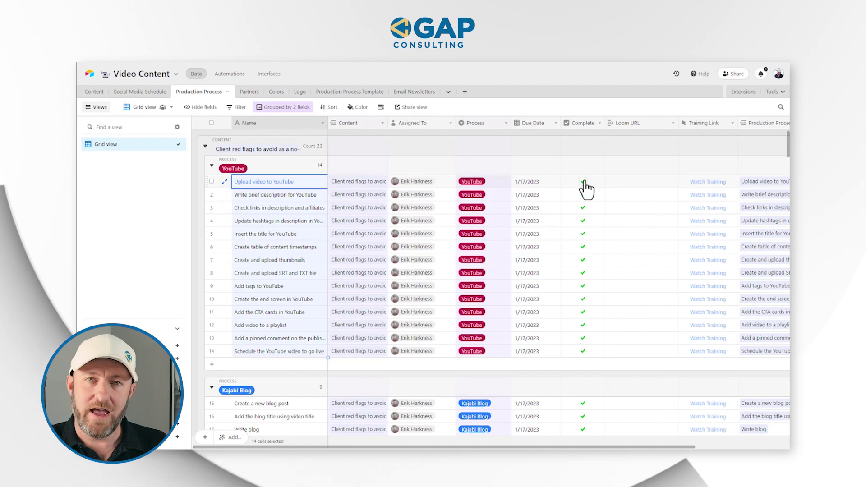
pyautogui.click(542, 184)
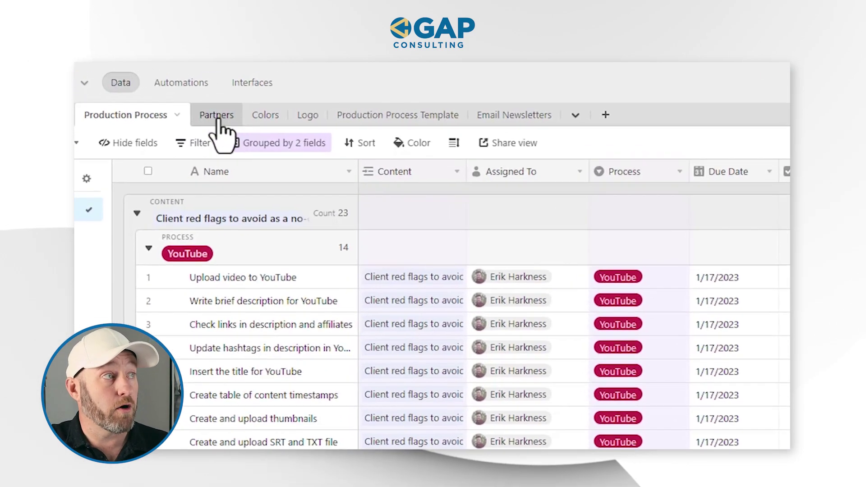
# - Look through the Partners table's referral links and the Colors table's hex codes by business
pyautogui.click(217, 118)
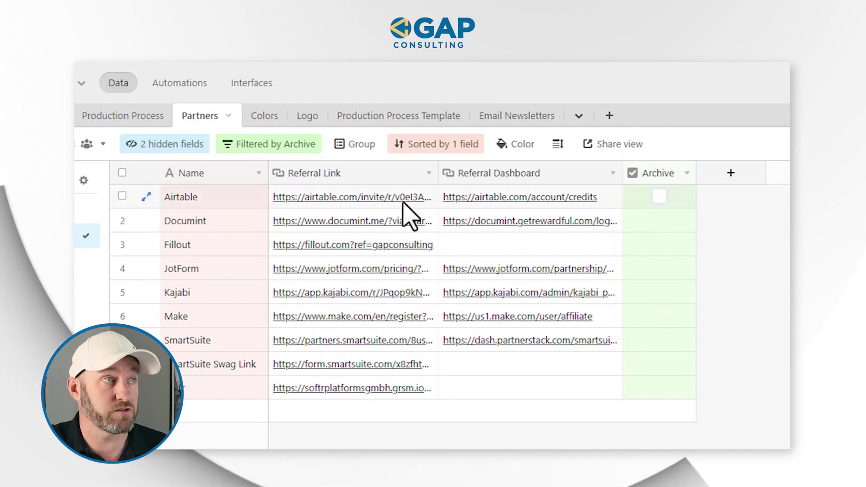
pyautogui.click(265, 118)
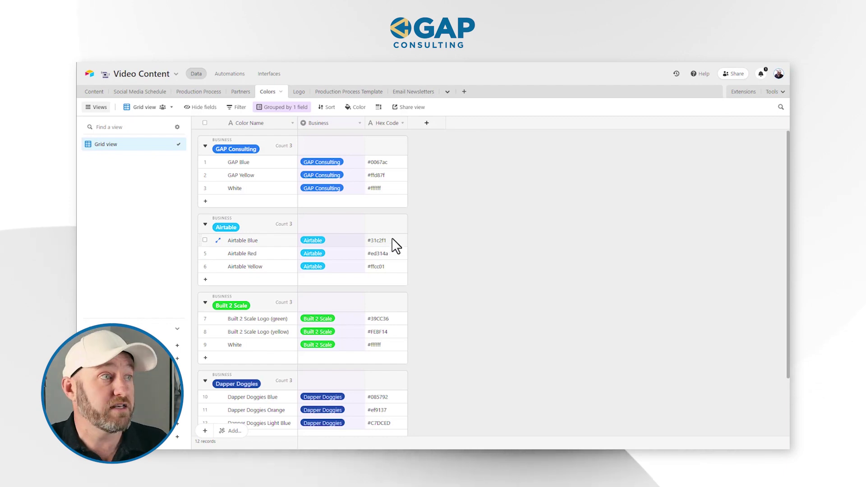
# - Open the Logo table and examine the Logo Reveal attachment in the Built 2 Scale group
pyautogui.click(300, 92)
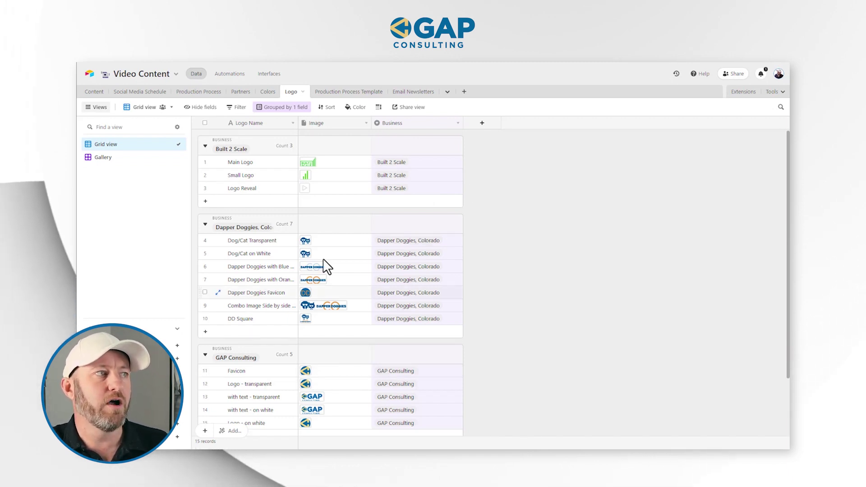
pyautogui.click(307, 187)
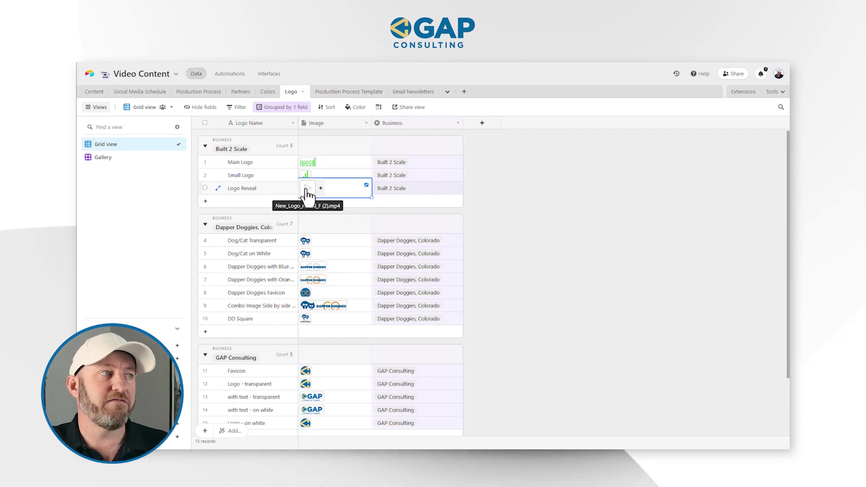
pyautogui.click(520, 172)
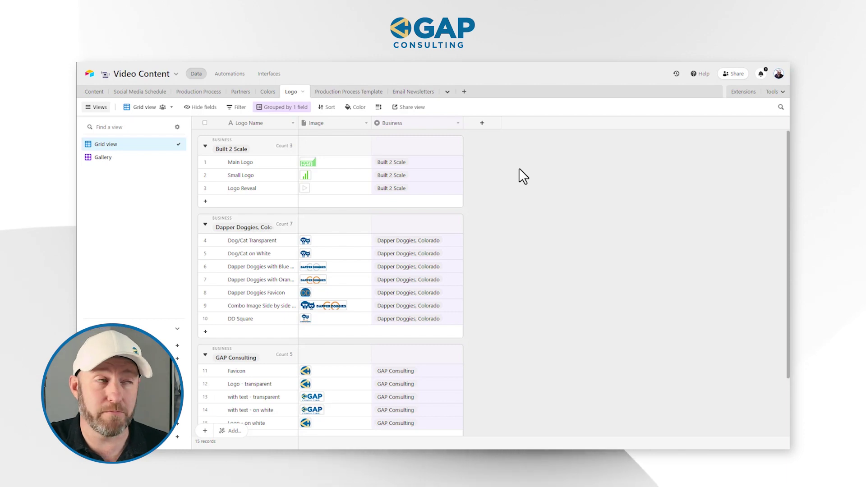
# - Open the Production Process Template table and examine the Loom URL and linked production records of "Upload video to YouTube"
pyautogui.click(360, 92)
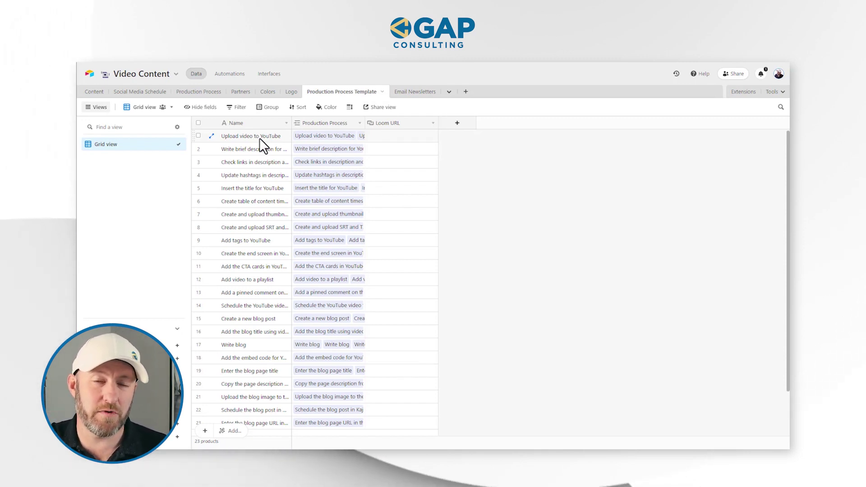
pyautogui.click(397, 138)
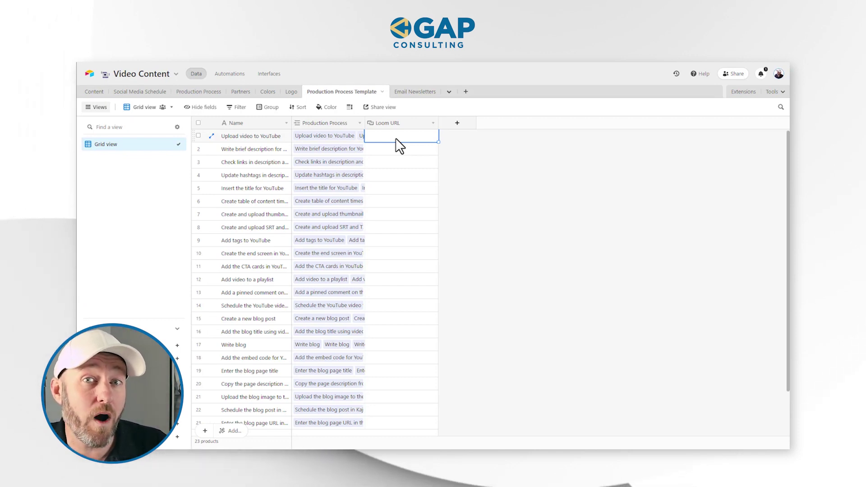
pyautogui.click(342, 137)
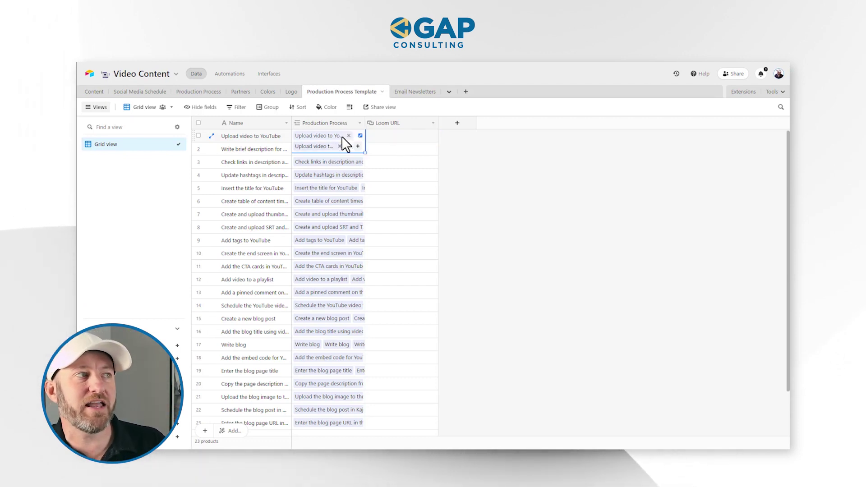
pyautogui.click(342, 136)
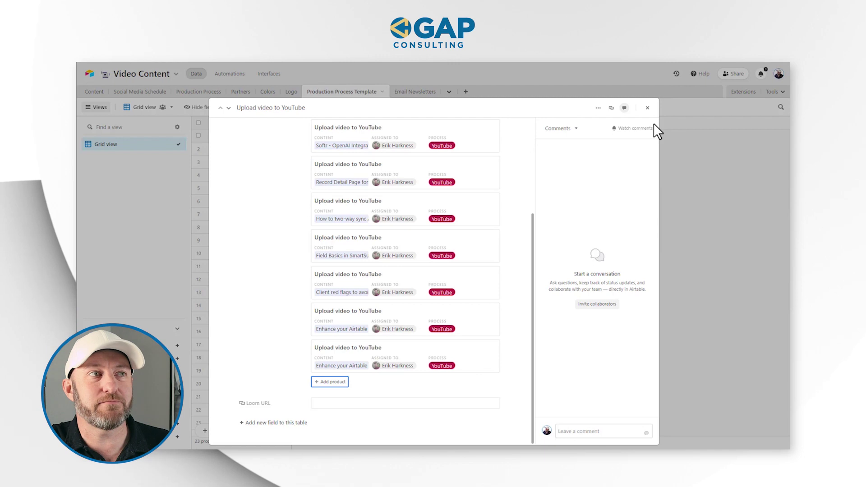
pyautogui.click(647, 108)
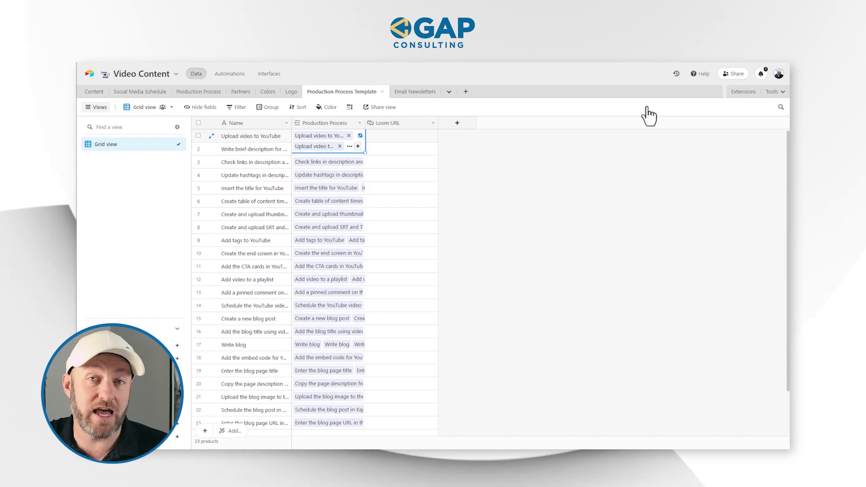
pyautogui.press('Escape')
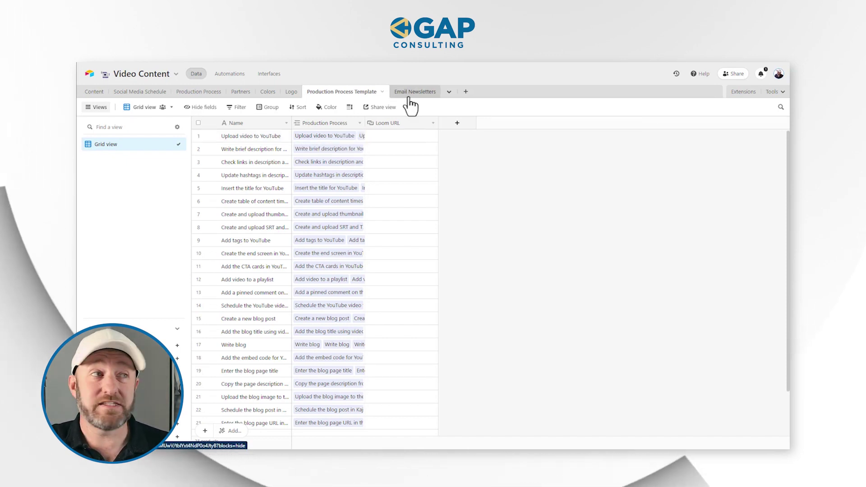
# - Open the Email Newsletters table and examine the scheduled dates and linked content of the newsletters grouped by published status
pyautogui.click(419, 93)
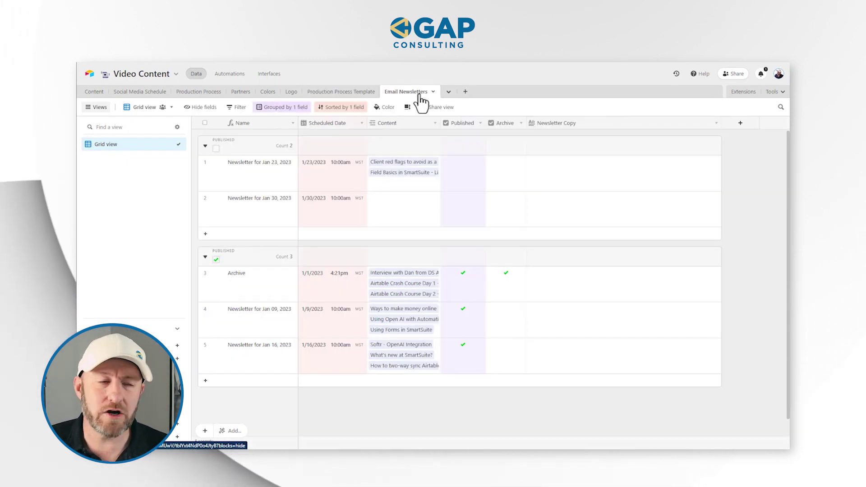
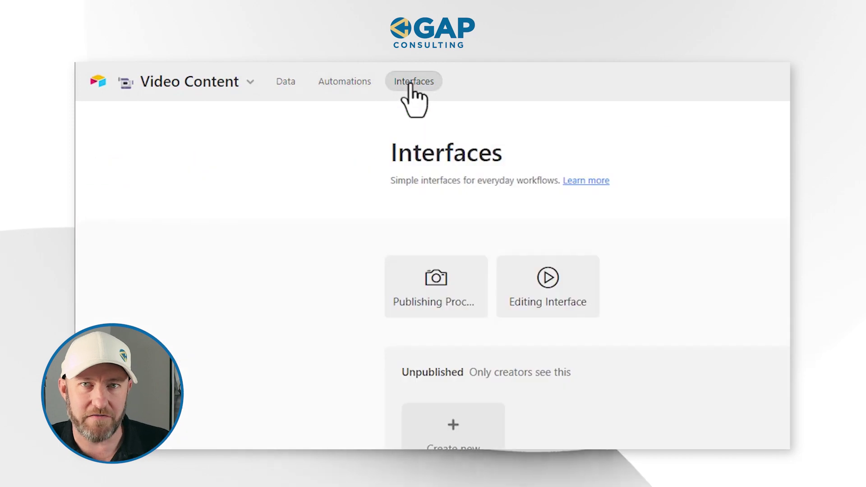
# - Open the "Email within a record for SmartSuite" video from the Editing Interface calendar and set its brand to GAP Consulting
pyautogui.click(524, 289)
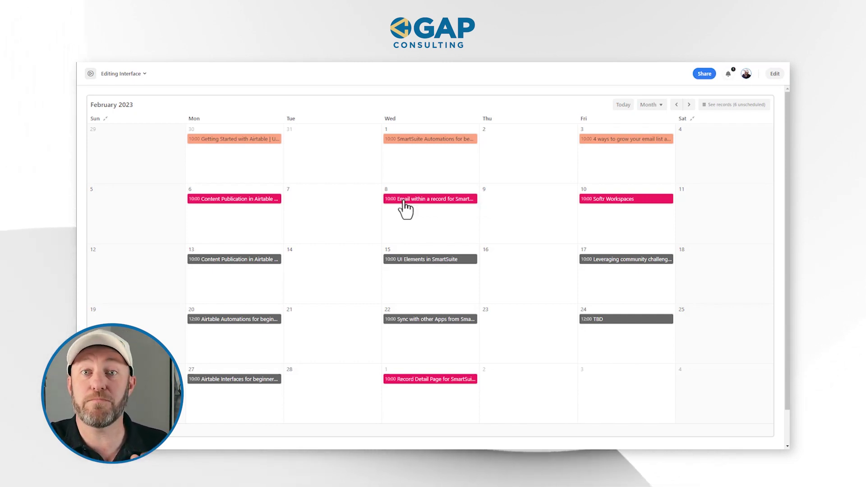
pyautogui.click(405, 200)
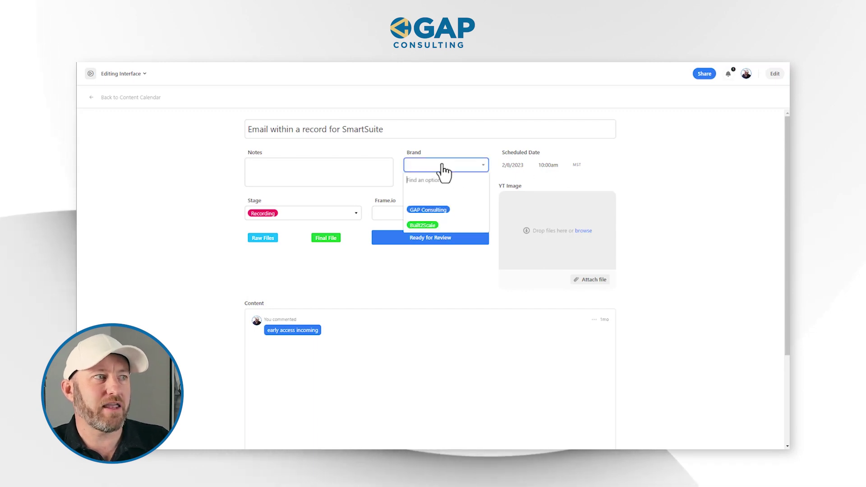
pyautogui.click(427, 210)
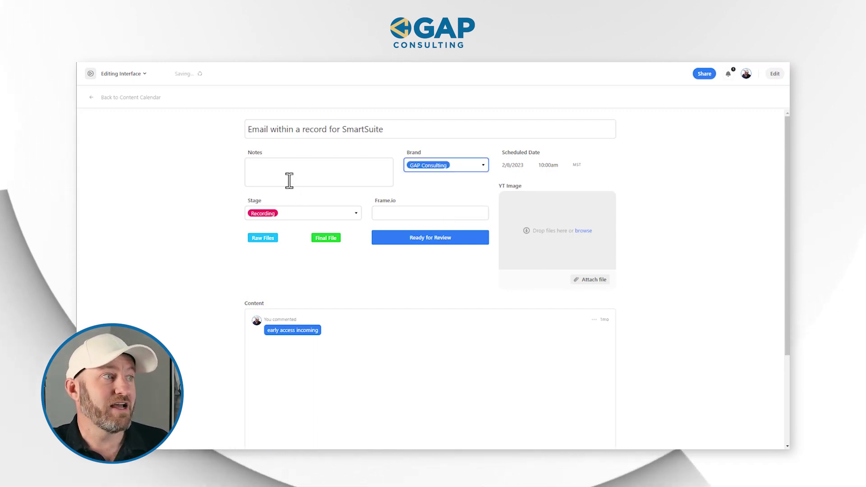
# - Examine the video record's stage choices, file links, Frame.io field, YT Image attachment area and comment section
pyautogui.click(300, 215)
pyautogui.click(187, 269)
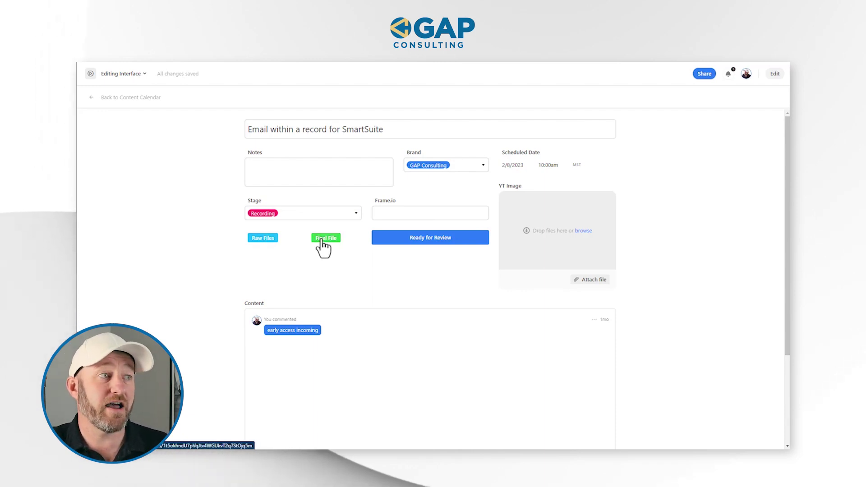
pyautogui.click(387, 214)
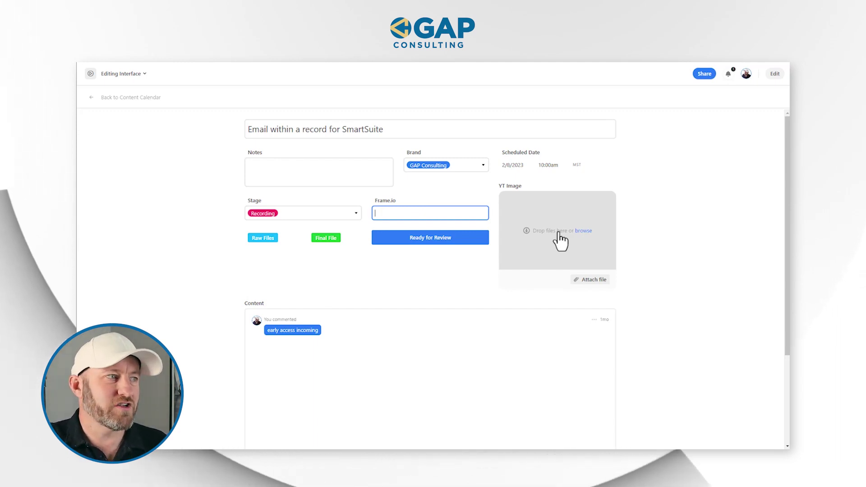
pyautogui.scroll(-3, 667, 261)
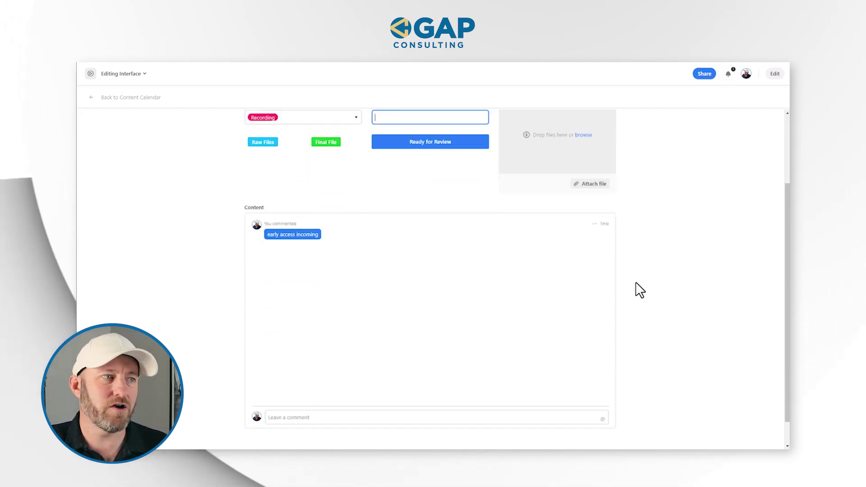
pyautogui.click(492, 388)
pyautogui.scroll(3, 492, 389)
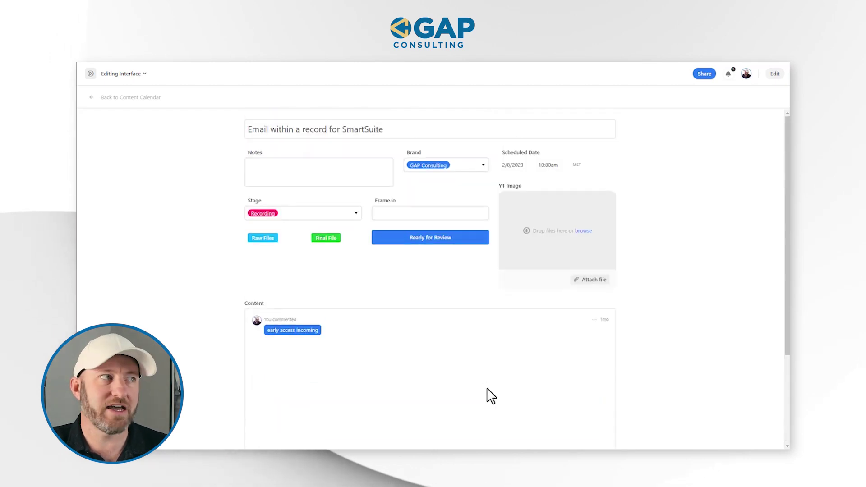
# - Switch to the Publishing Process interface and look through its Production Process, Publication Review and Published Content pages
pyautogui.click(118, 74)
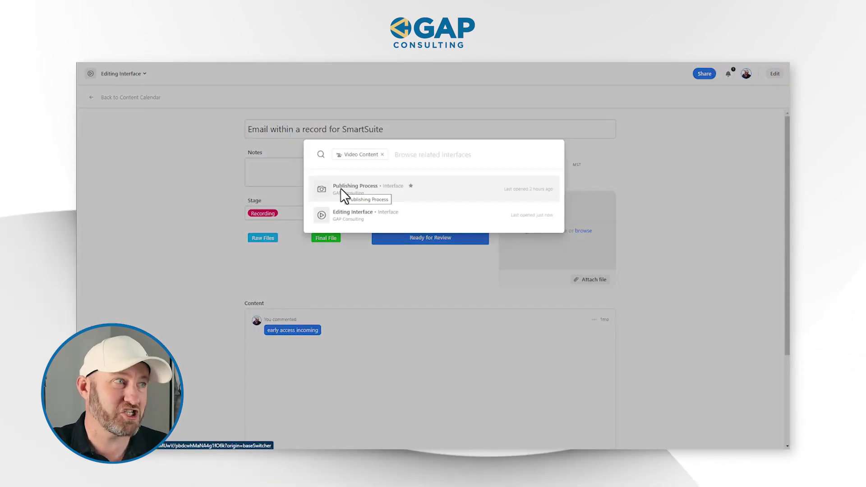
pyautogui.click(356, 191)
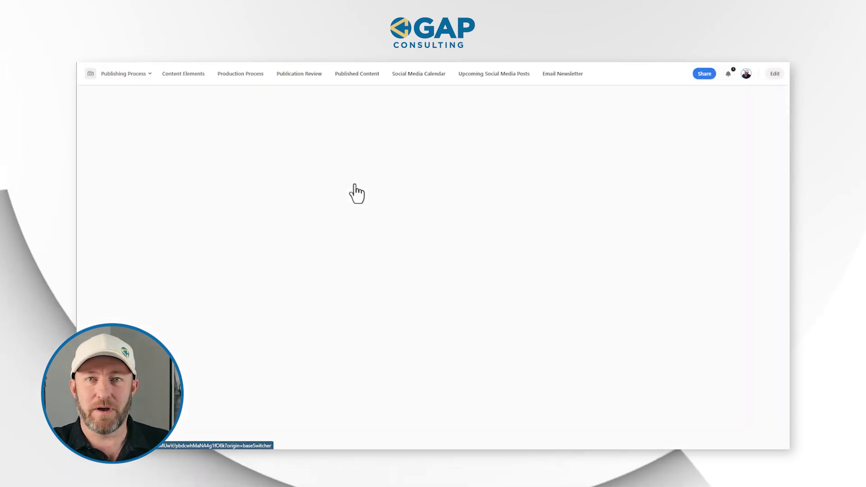
pyautogui.click(245, 76)
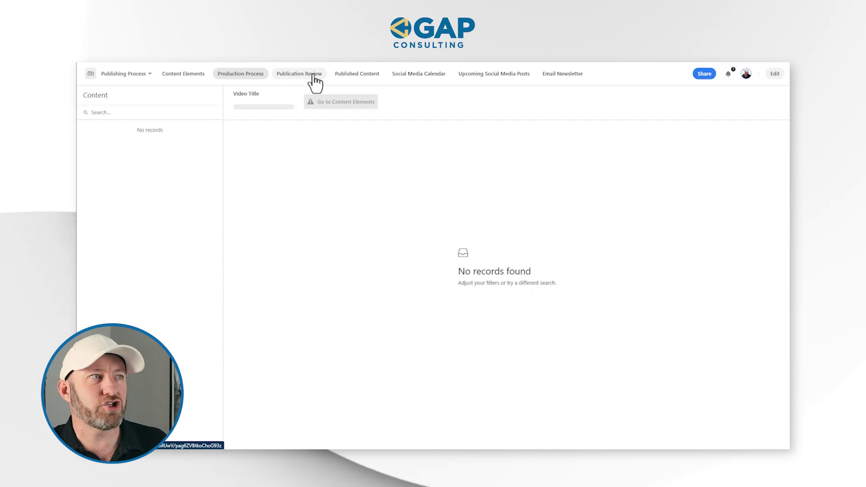
pyautogui.click(313, 75)
pyautogui.click(352, 81)
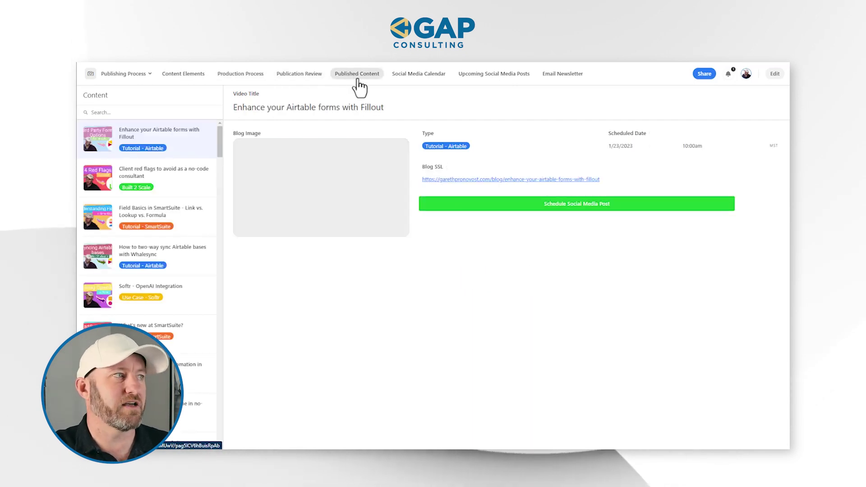